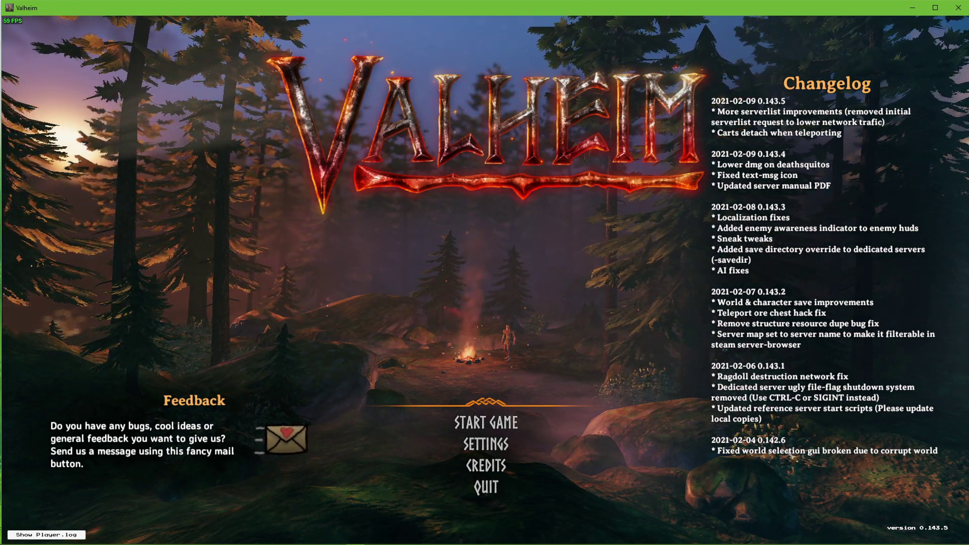
Untick VSync in Valheim's Graphics settings and confirm with OK.
click(474, 446)
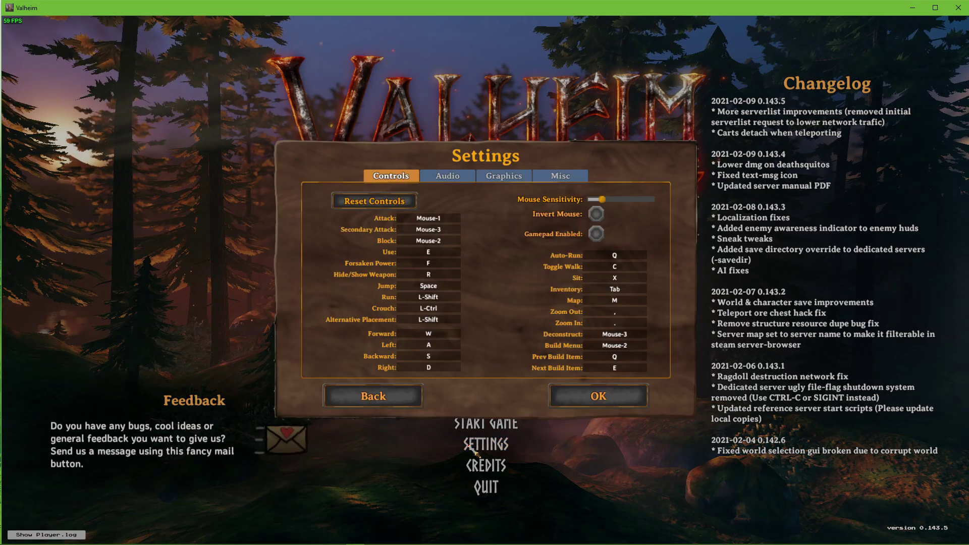
click(503, 176)
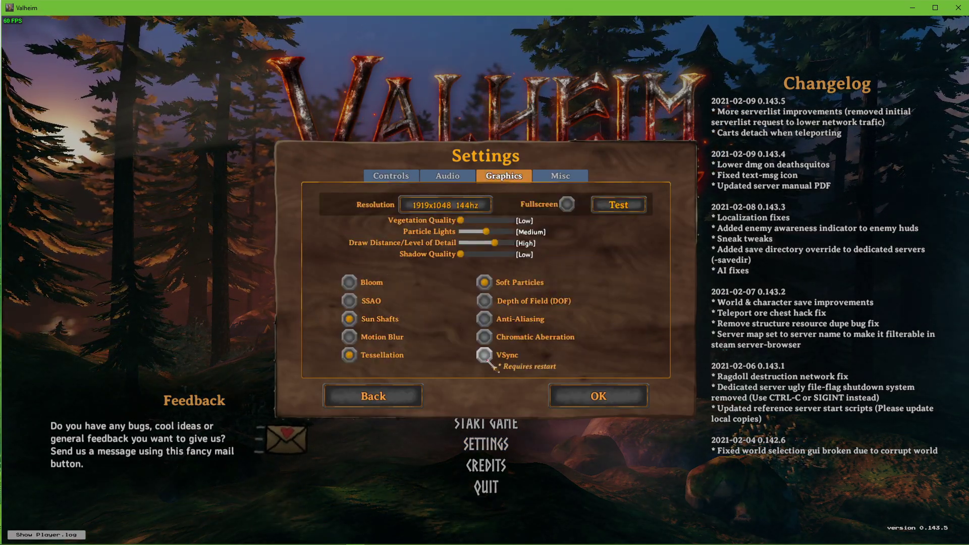
click(566, 401)
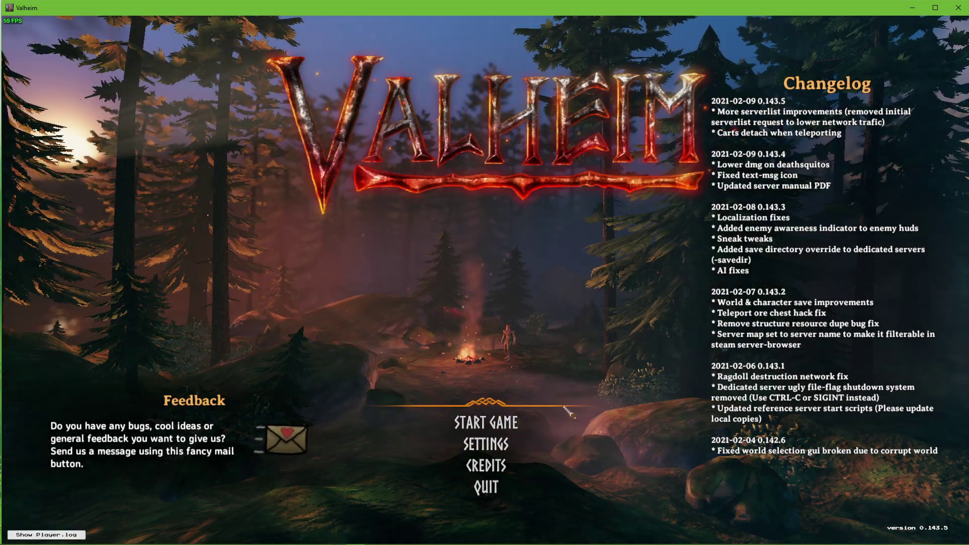
Quit Valheim and open its Steam Properties on the Local Files page.
click(485, 487)
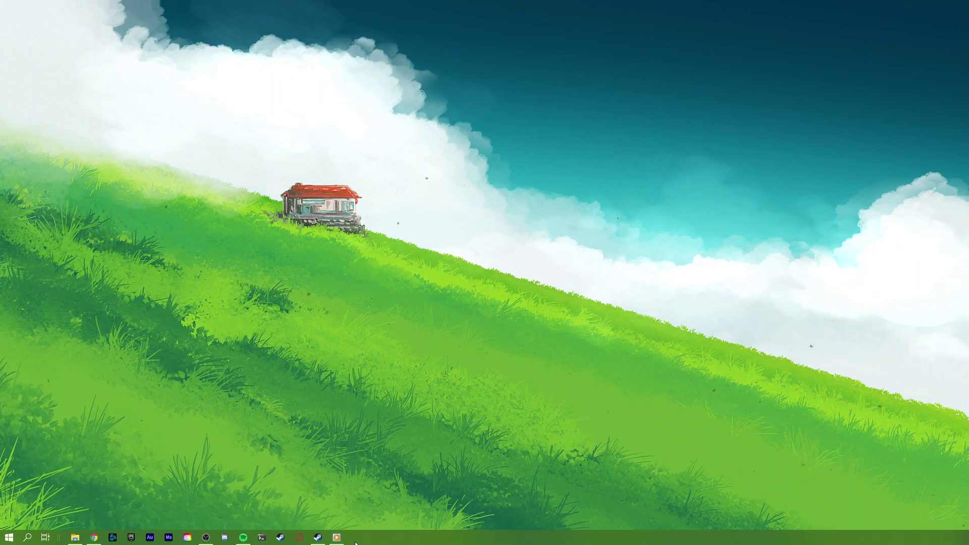
click(318, 538)
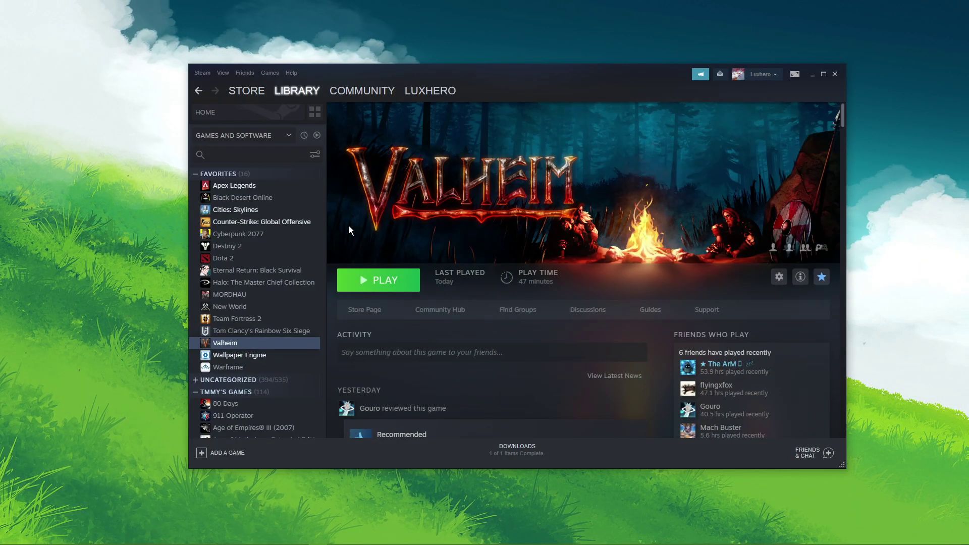
right_click(244, 342)
click(266, 408)
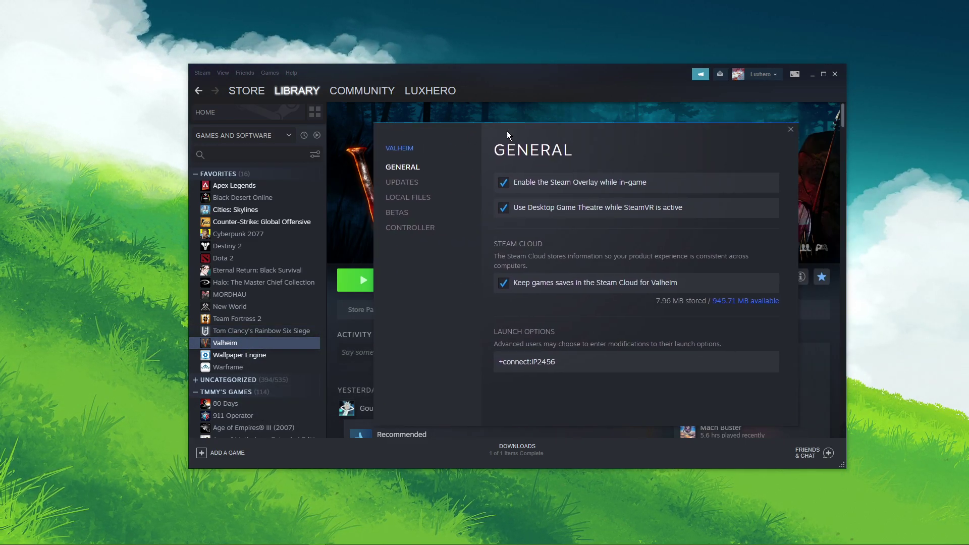
click(833, 75)
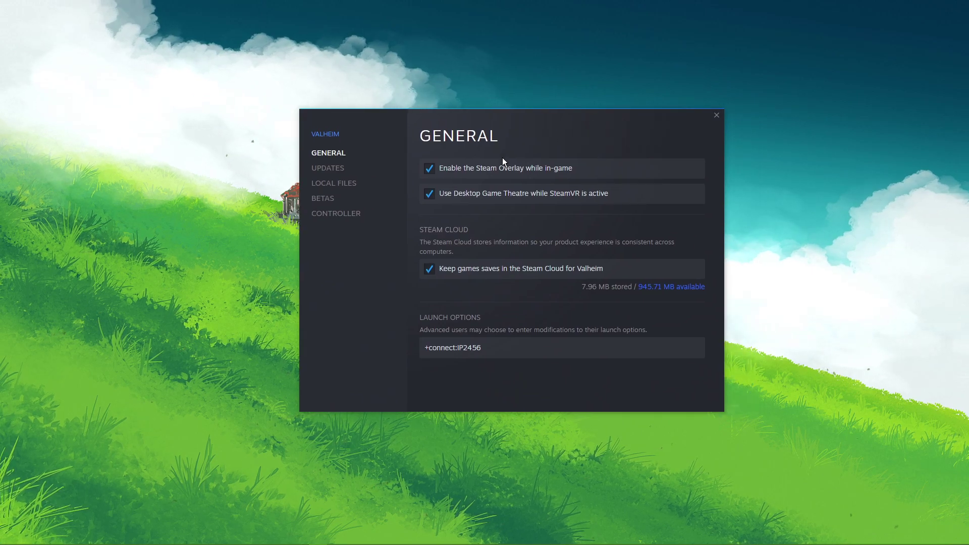
click(345, 188)
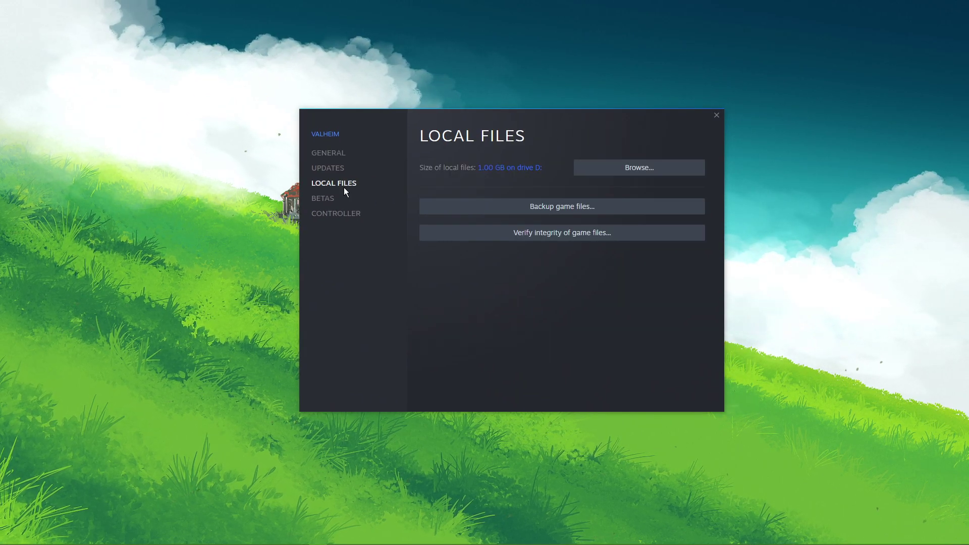
Browse to Valheim's install folder in File Explorer and close Steam Properties.
click(596, 169)
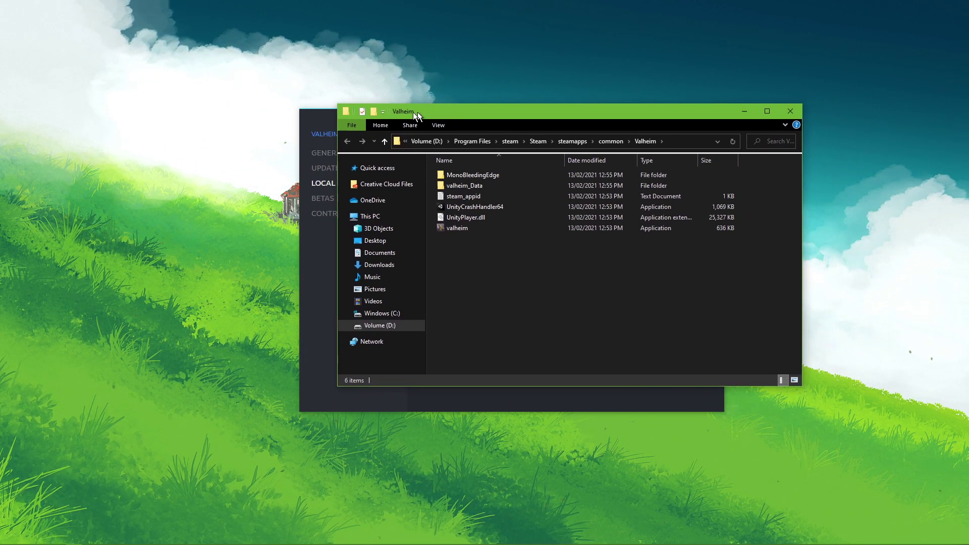
click(716, 117)
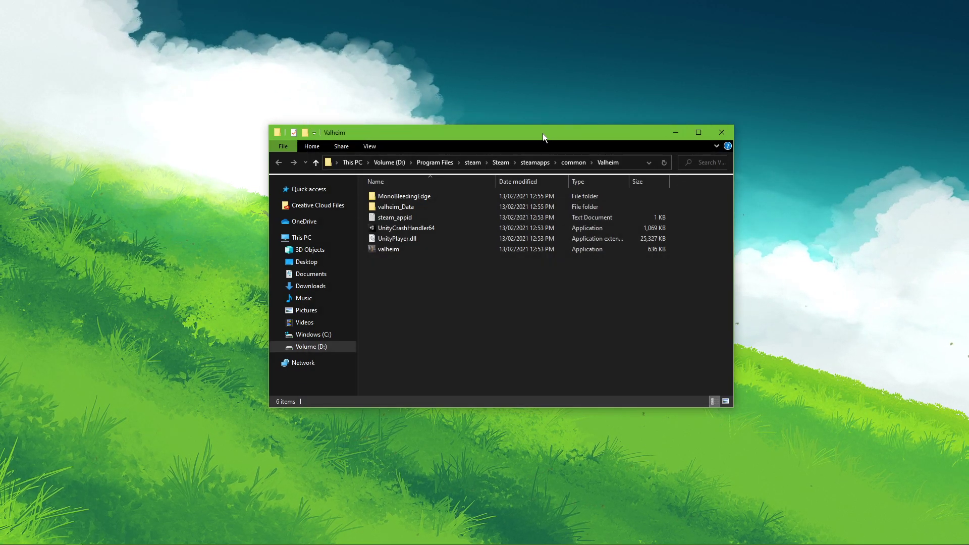
drag(541, 133, 540, 123)
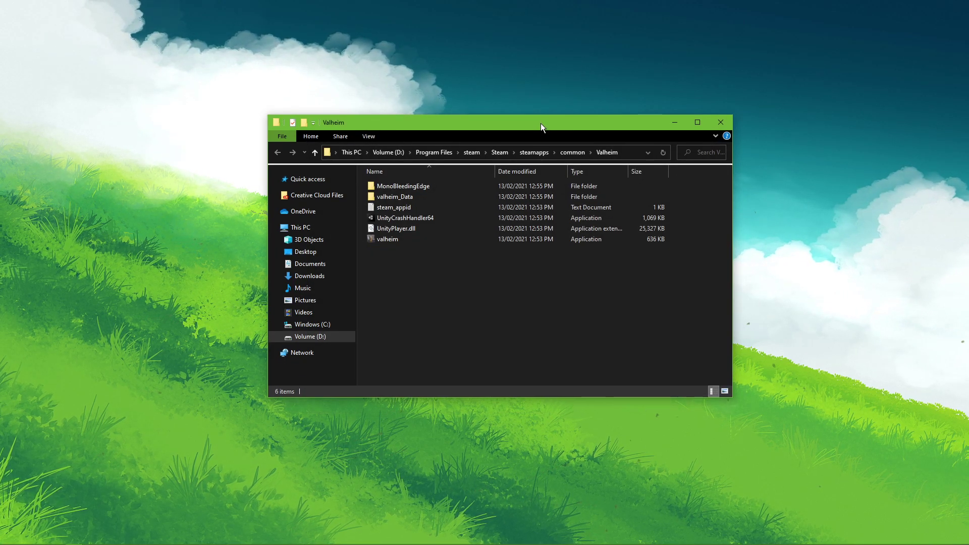
Set valheim.exe to 'Run this program as an administrator' and apply it.
click(395, 239)
right_click(410, 240)
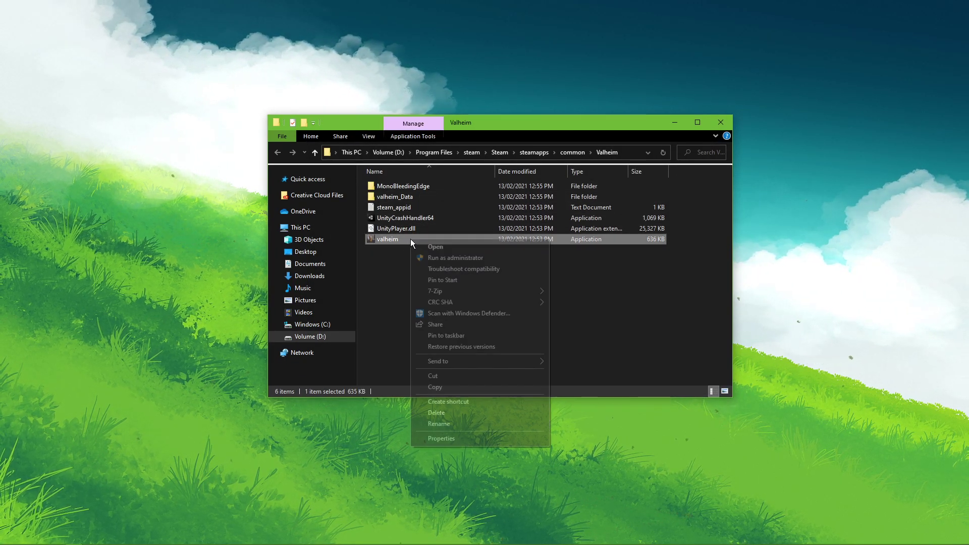
click(425, 440)
mouse_move(526, 245)
mouse_down()
mouse_move(516, 168)
mouse_move(466, 133)
mouse_up()
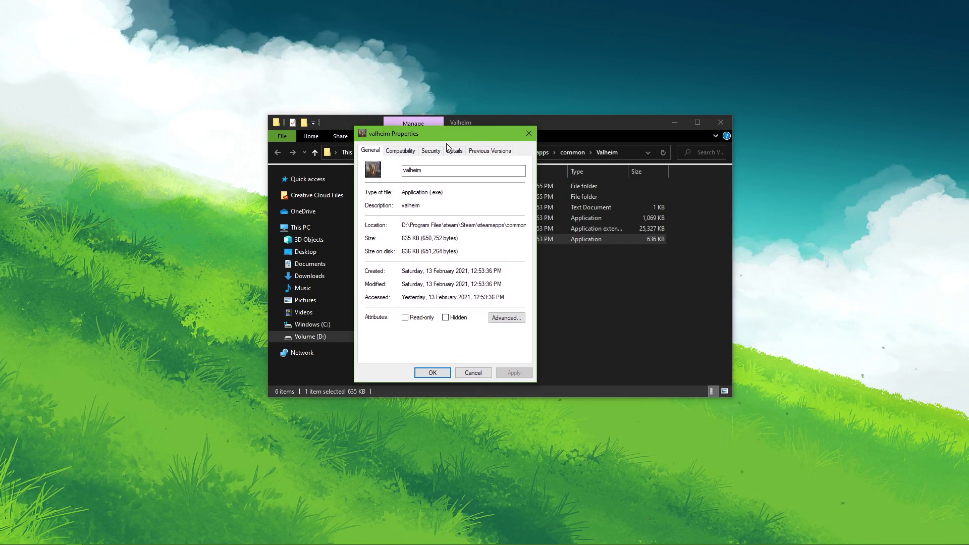
click(392, 151)
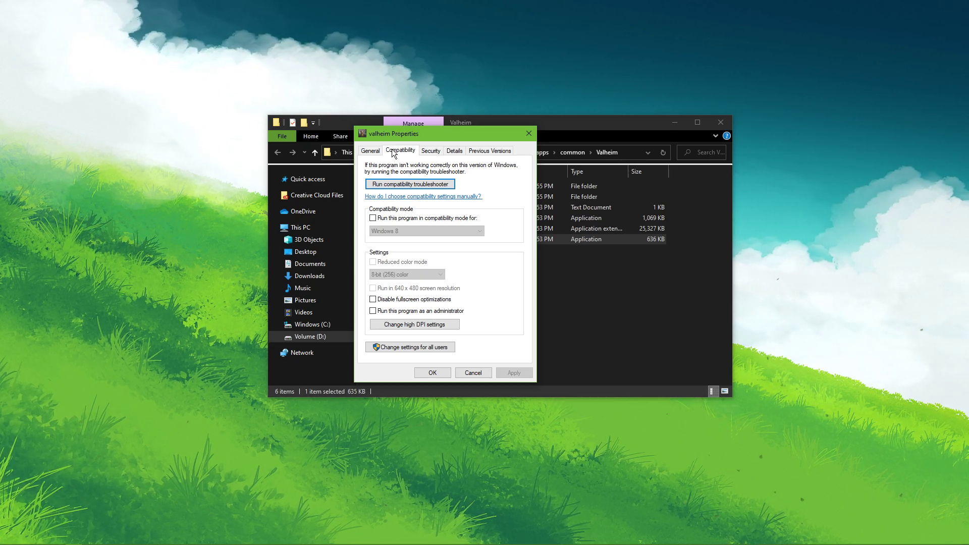
click(373, 311)
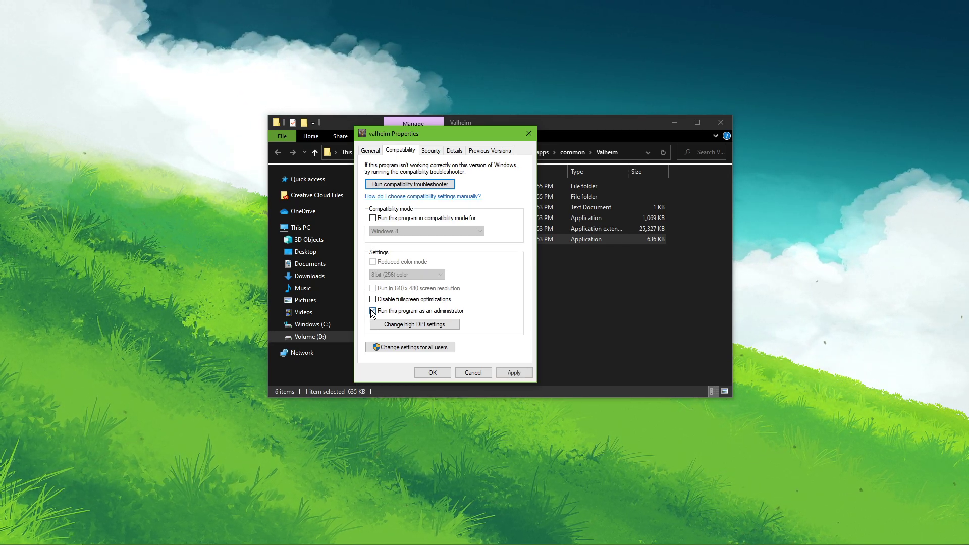
click(513, 372)
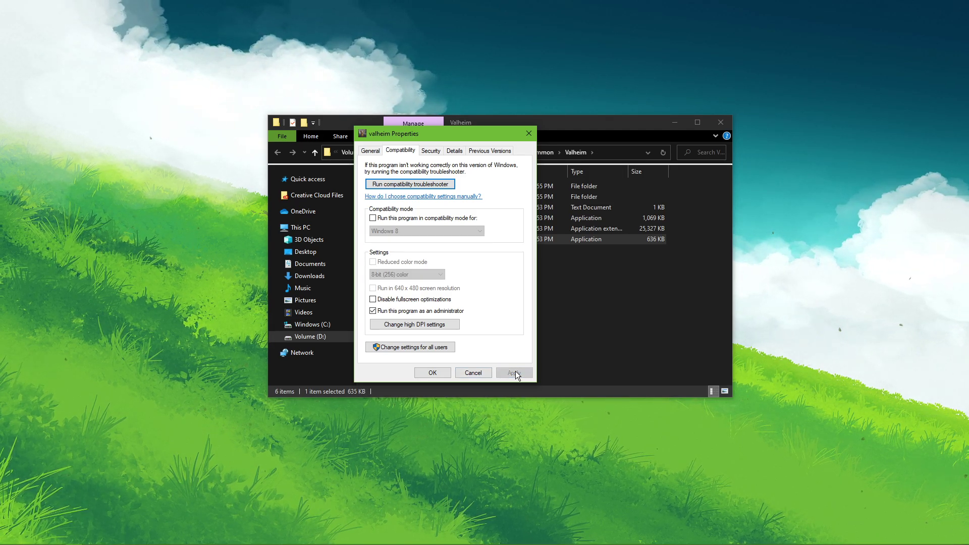
Close the valheim Properties dialog with OK, returning to the game folder.
click(438, 372)
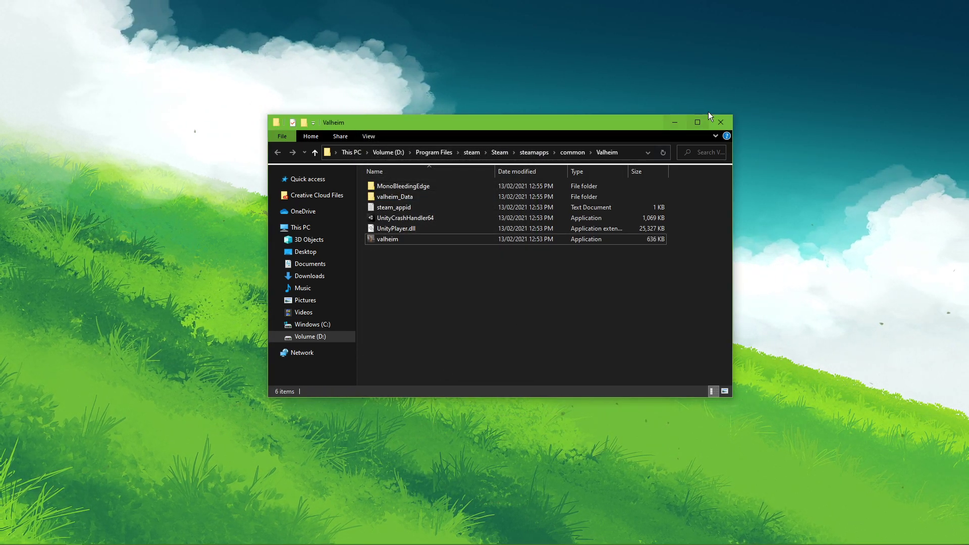